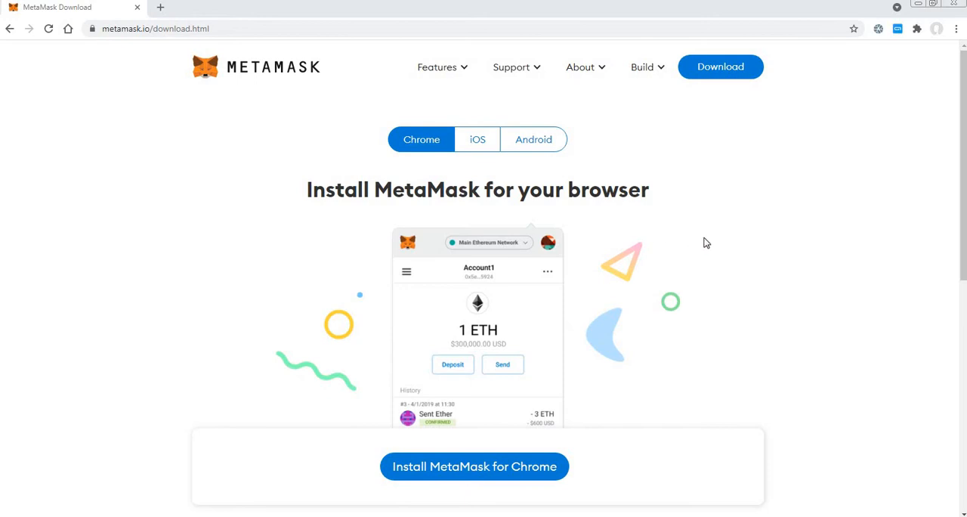
Open the MetaMask download page and examine which browsers are supported.
{"action": "left_click", "coordinate": [716, 71]}
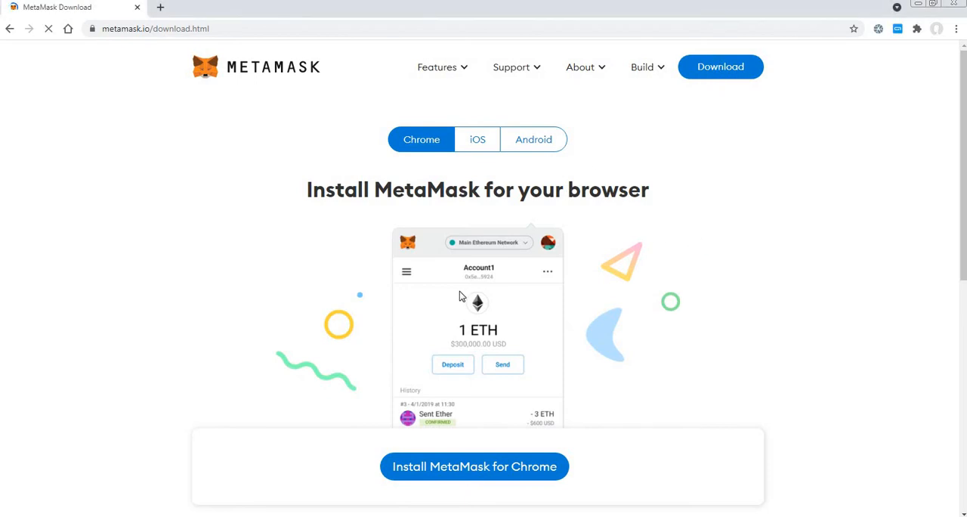
{"action": "scroll", "coordinate": [630, 321], "scroll_direction": "down", "scroll_amount": 4}
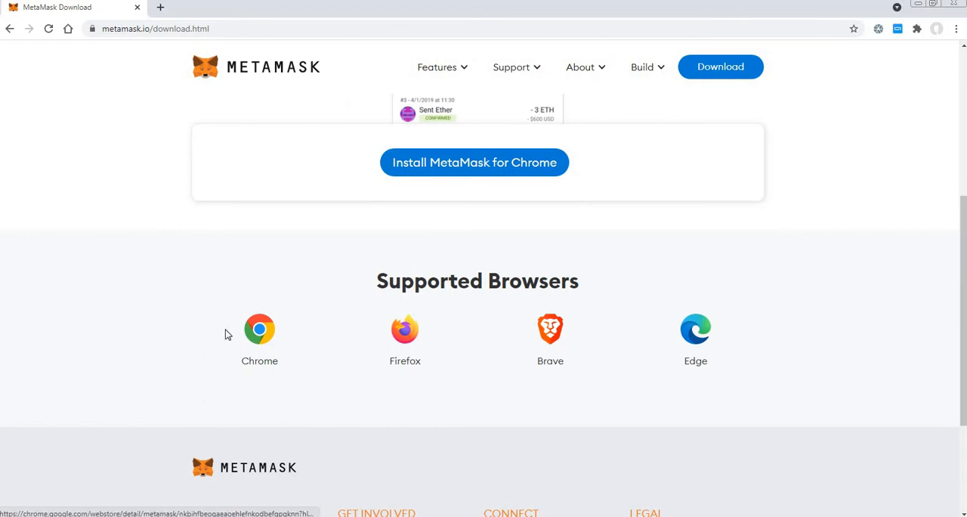
{"action": "scroll", "coordinate": [261, 404], "scroll_direction": "up", "scroll_amount": 3}
{"action": "scroll", "coordinate": [298, 388], "scroll_direction": "down", "scroll_amount": 3}
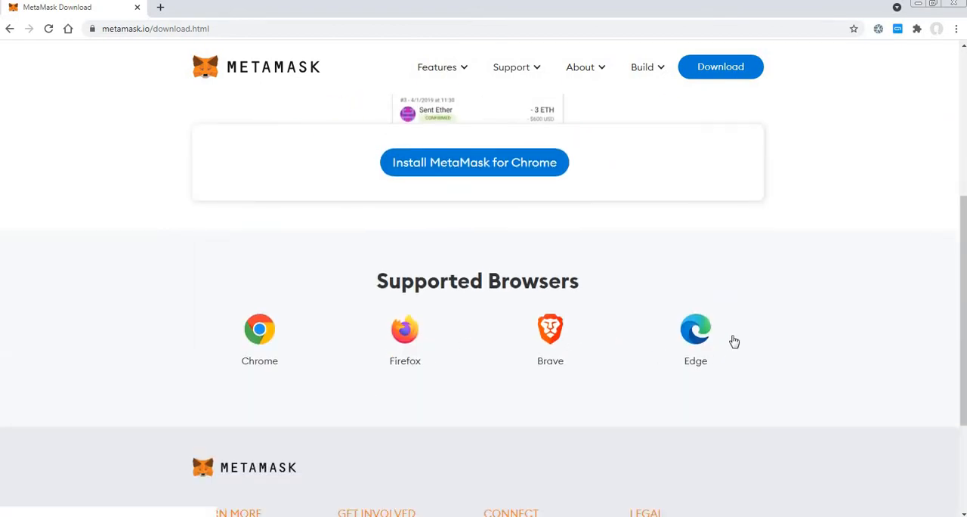
{"action": "scroll", "coordinate": [133, 347], "scroll_direction": "up", "scroll_amount": 2}
{"action": "scroll", "coordinate": [302, 358], "scroll_direction": "down", "scroll_amount": 3}
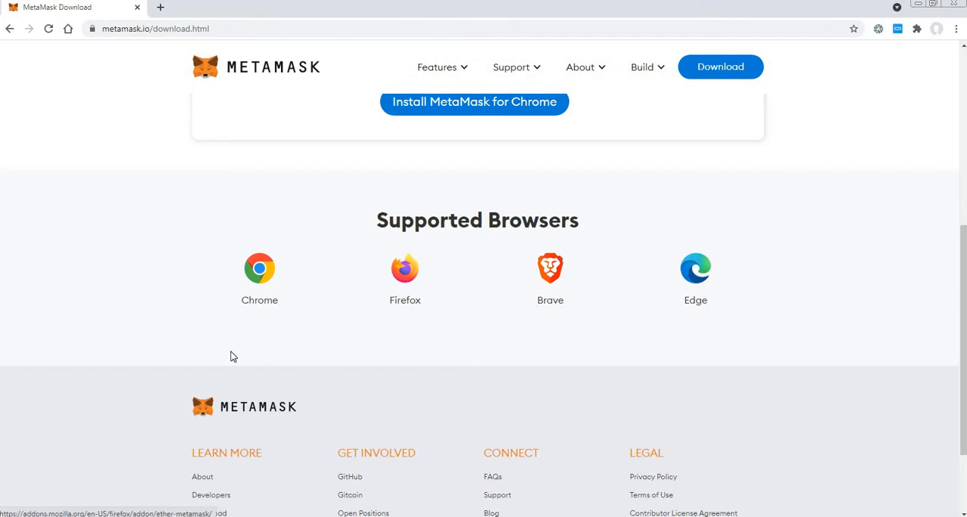
{"action": "scroll", "coordinate": [155, 350], "scroll_direction": "up", "scroll_amount": 4}
{"action": "scroll", "coordinate": [270, 378], "scroll_direction": "down", "scroll_amount": 3}
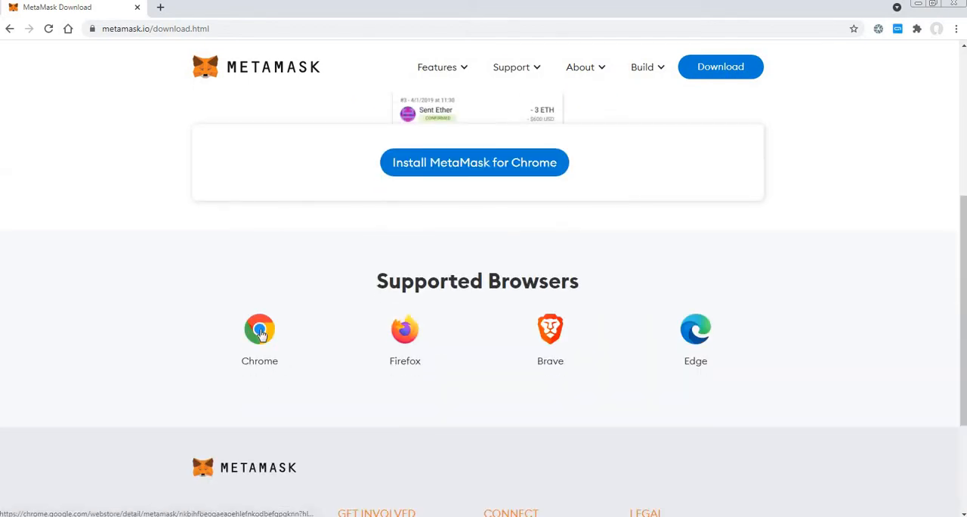
Install the MetaMask extension for Chrome from the Chrome Web Store, accepting its permissions.
{"action": "left_click", "coordinate": [427, 167]}
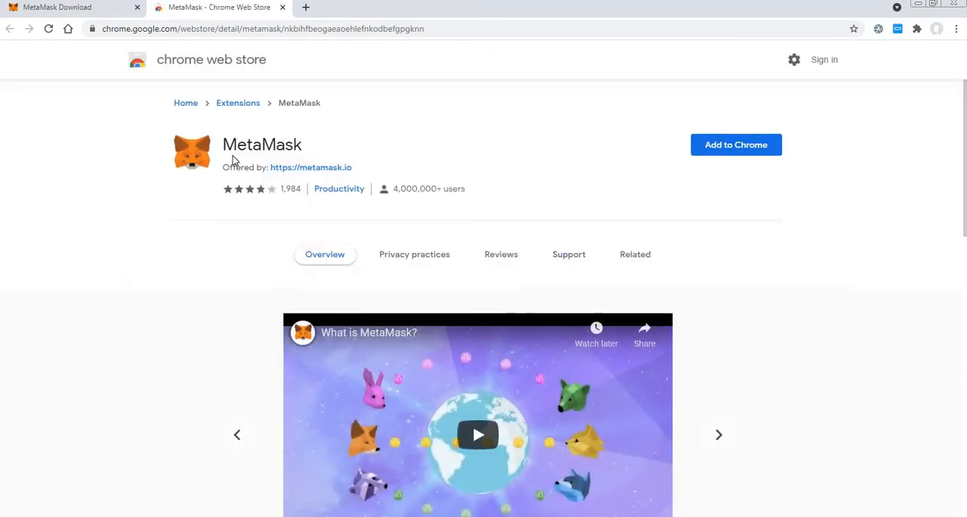
{"action": "left_click", "coordinate": [738, 146]}
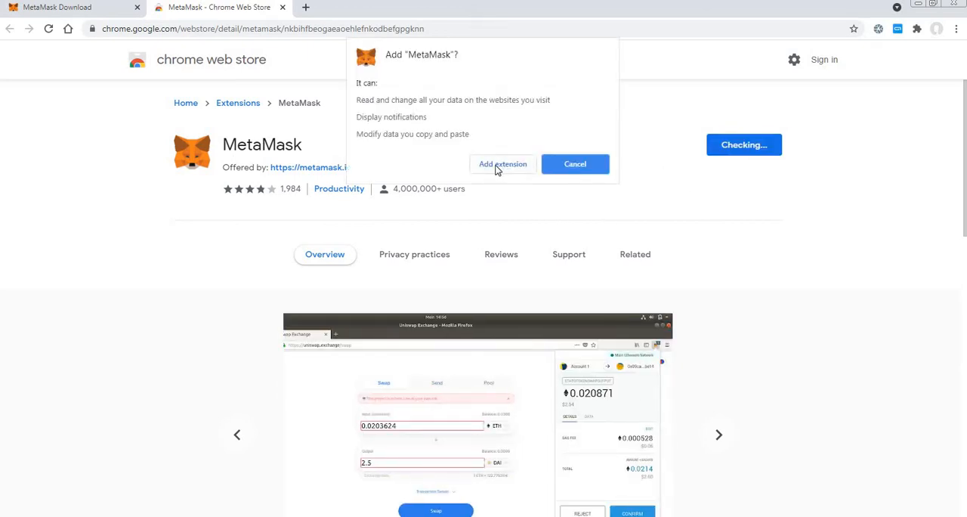
{"action": "left_click", "coordinate": [497, 166]}
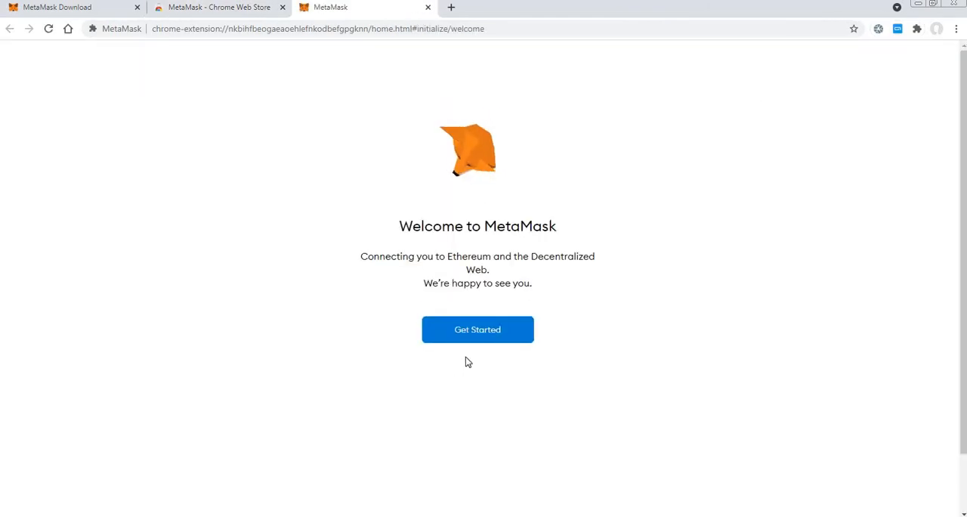
Begin the setup by choosing to create a new wallet and agree to share anonymized usage data.
{"action": "left_click", "coordinate": [476, 337]}
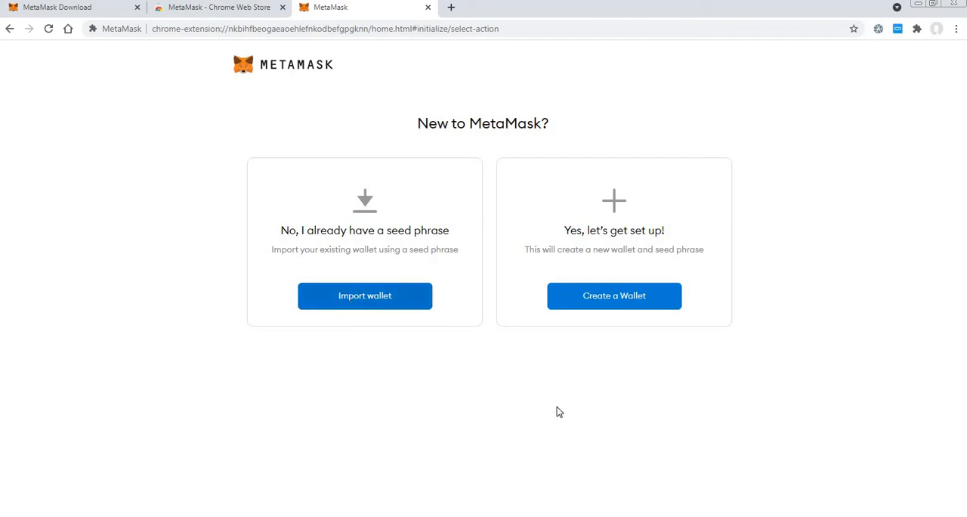
{"action": "left_click", "coordinate": [617, 299]}
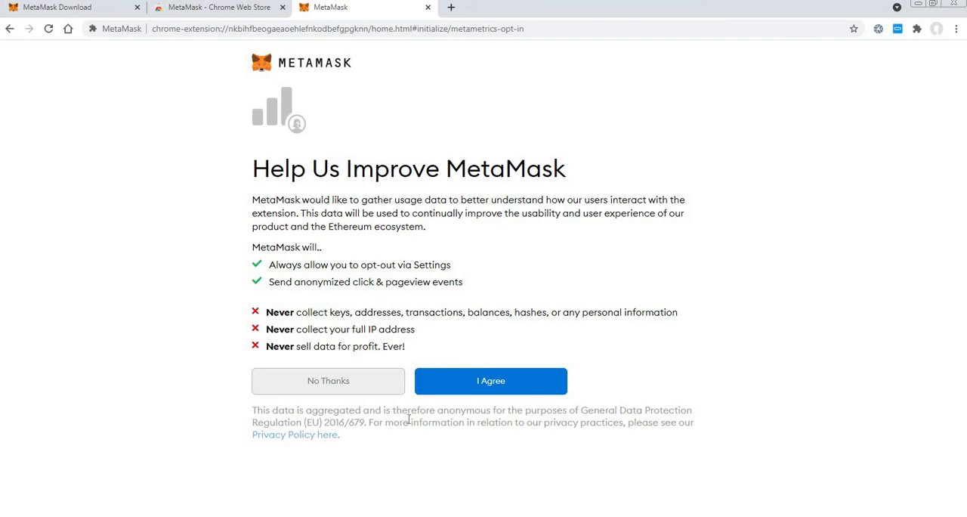
{"action": "left_click", "coordinate": [495, 388]}
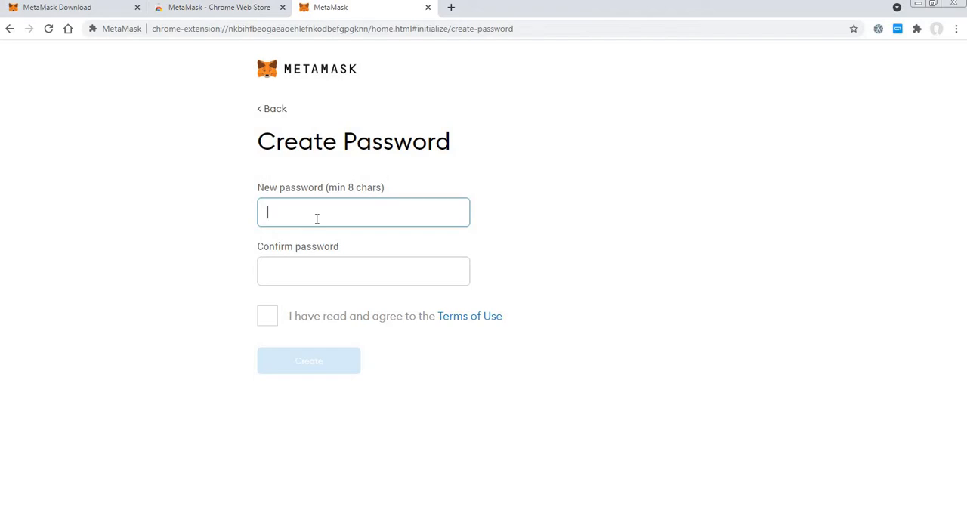
Enter and confirm a new wallet password, accept the Terms of Use and create the wallet.
{"action": "type", "text": "•"}
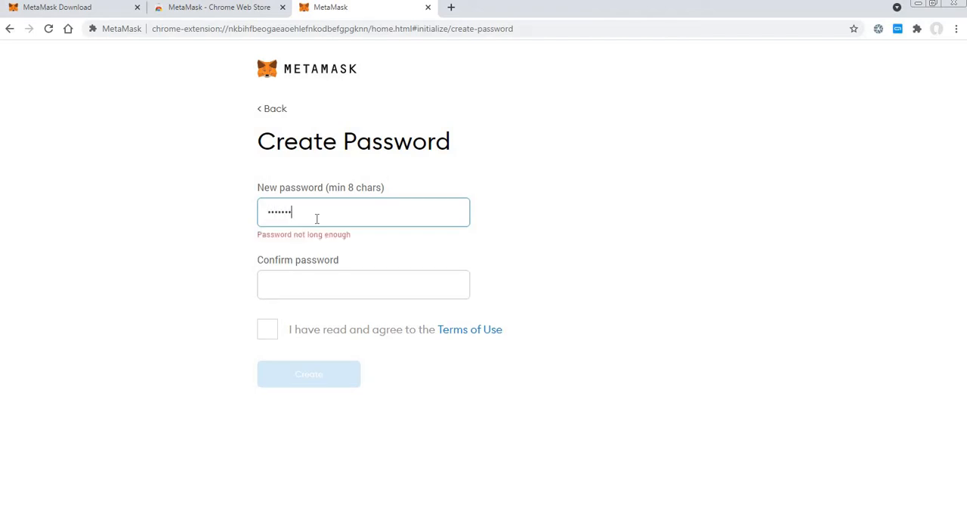
{"action": "type", "text": "•••••••••"}
{"action": "key", "text": "Tab"}
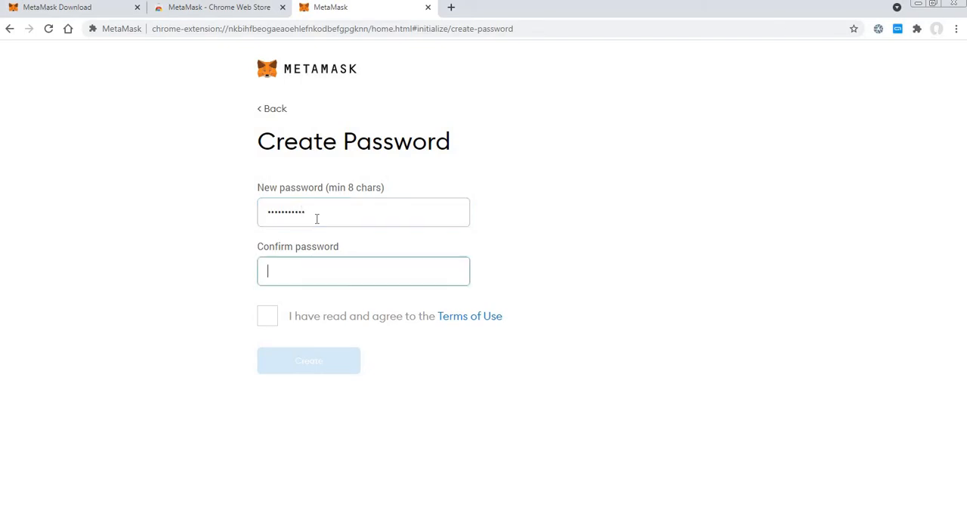
{"action": "type", "text": "•"}
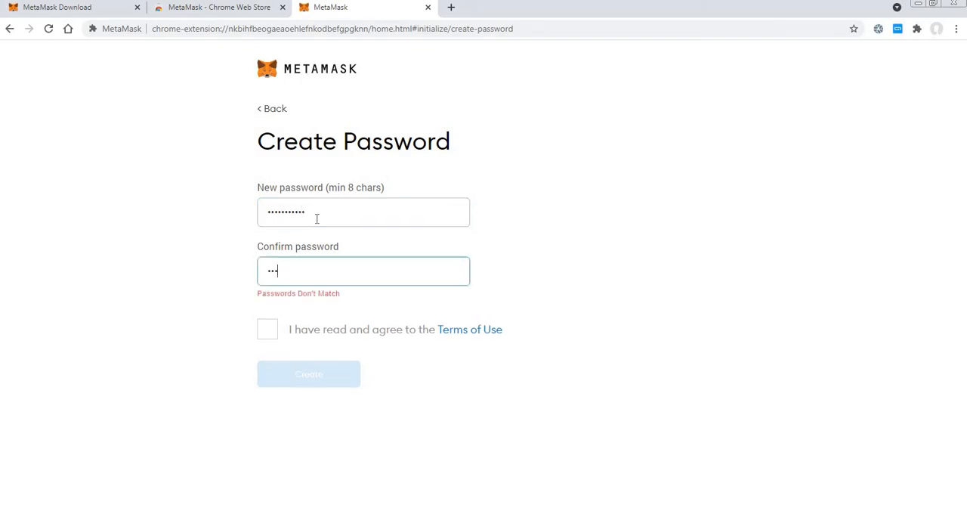
{"action": "type", "text": "•"}
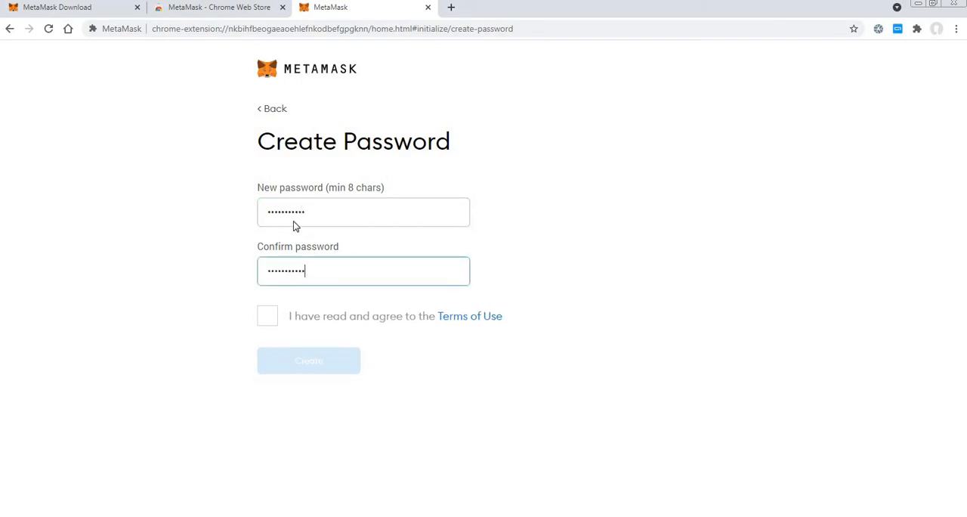
{"action": "left_click", "coordinate": [271, 320]}
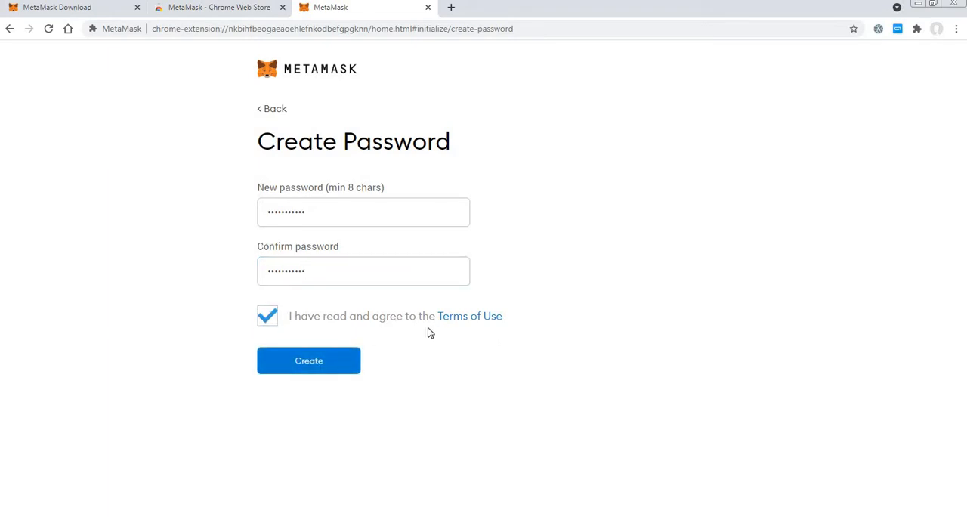
{"action": "left_click", "coordinate": [308, 366]}
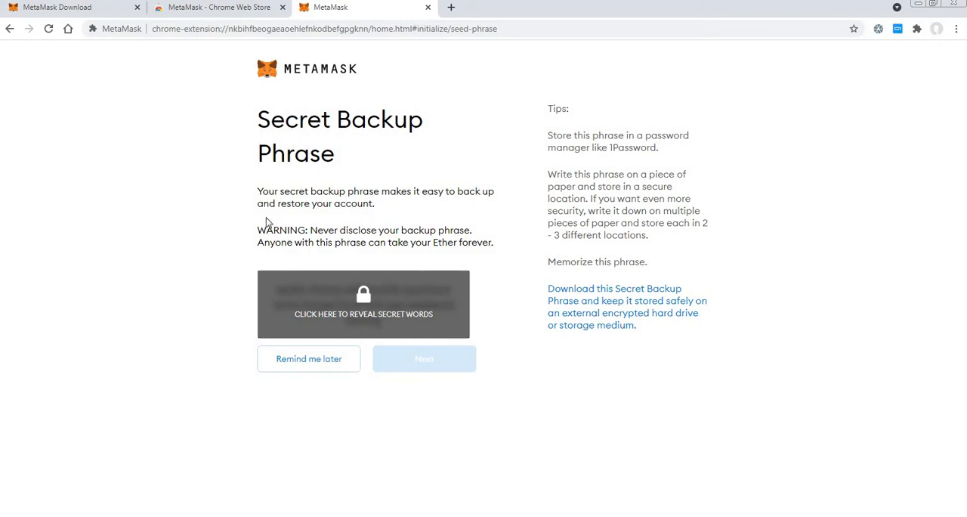
Read the secret backup phrase explanation and warning, and postpone the backup with the reminder option.
{"action": "left_click_drag", "start_coordinate": [253, 197], "coordinate": [302, 201]}
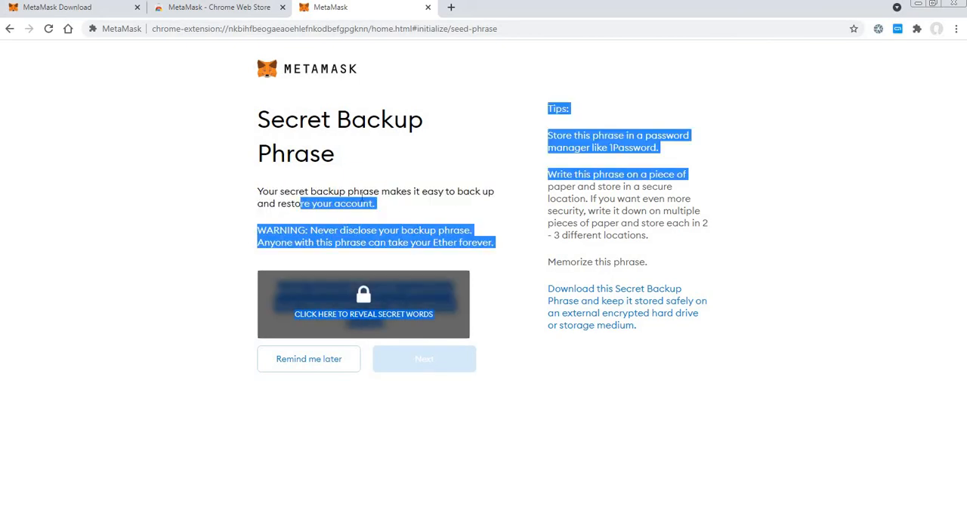
{"action": "left_click", "coordinate": [406, 191]}
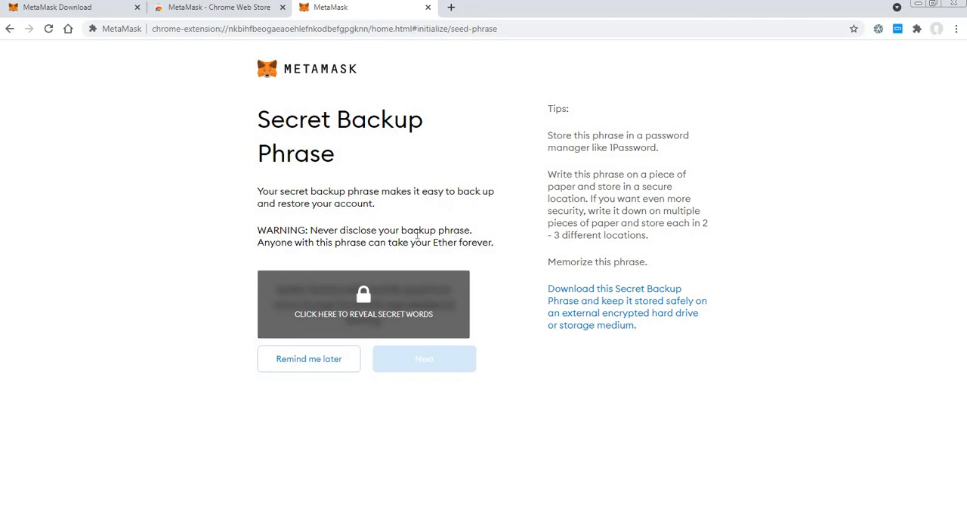
{"action": "left_click_drag", "start_coordinate": [474, 229], "coordinate": [346, 231]}
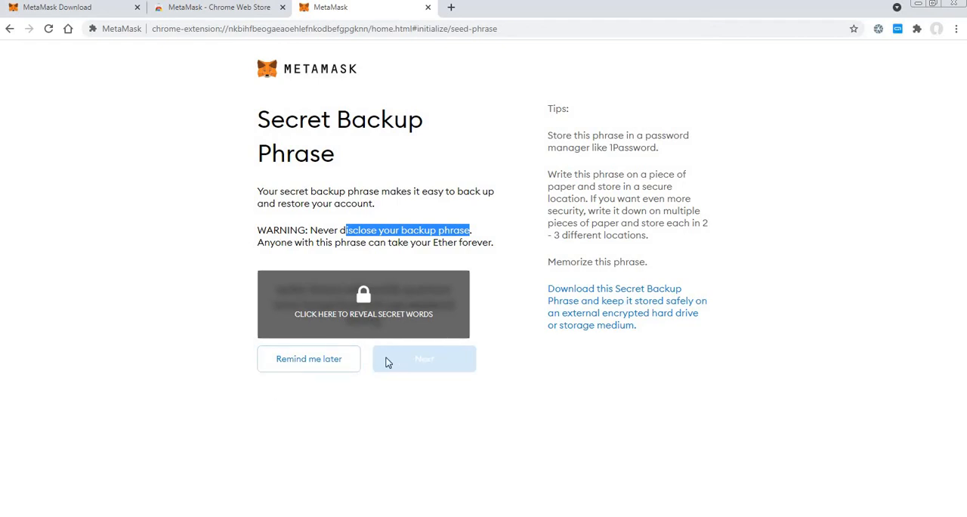
{"action": "left_click", "coordinate": [303, 361]}
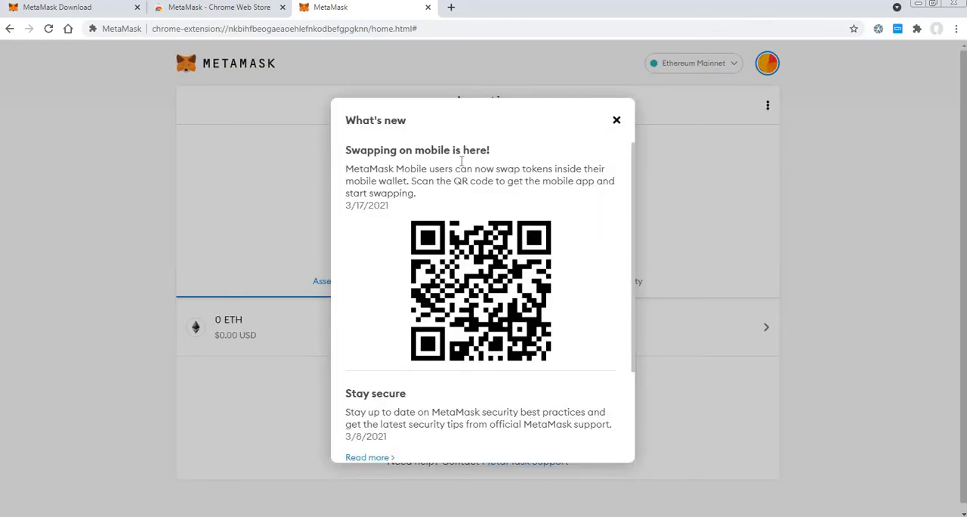
Look through the What's new announcements and dismiss them.
{"action": "scroll", "coordinate": [456, 255], "scroll_direction": "down", "scroll_amount": 1}
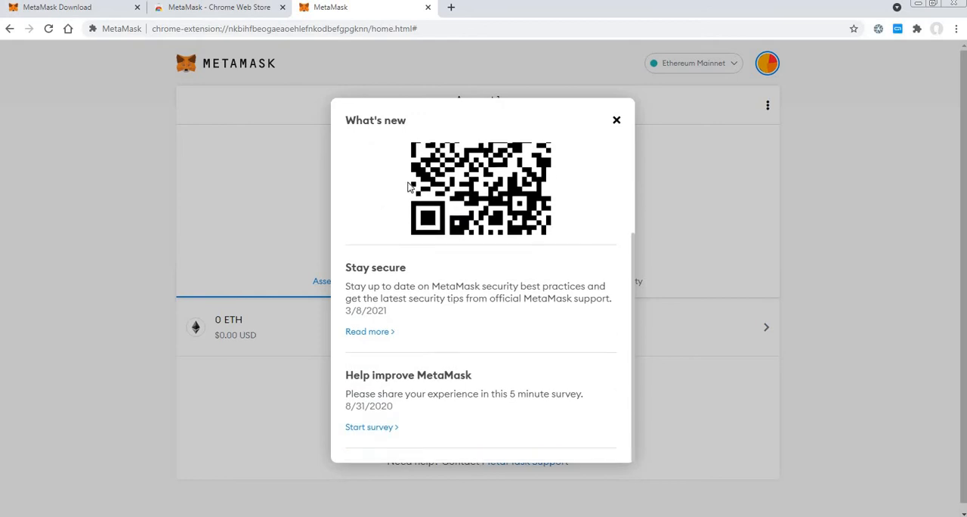
{"action": "scroll", "coordinate": [373, 267], "scroll_direction": "up", "scroll_amount": 2}
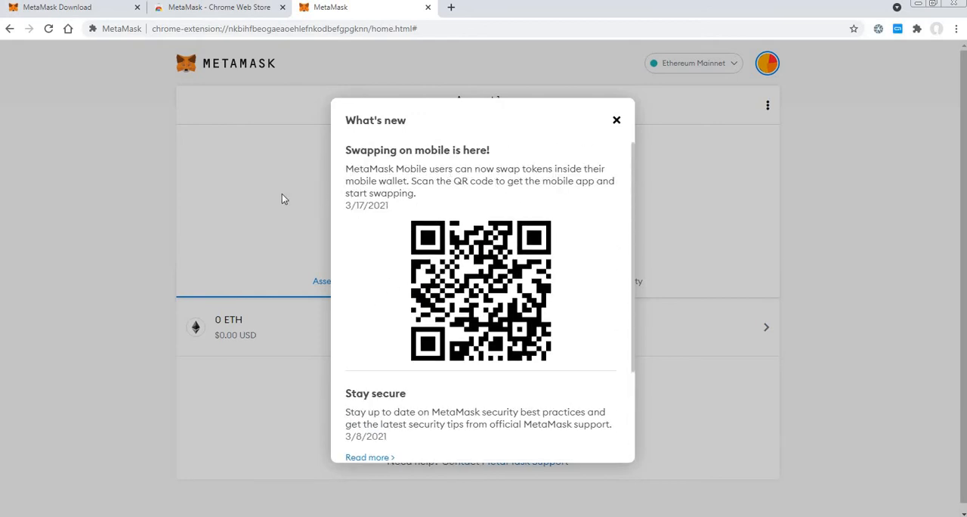
{"action": "scroll", "coordinate": [478, 282], "scroll_direction": "down", "scroll_amount": 2}
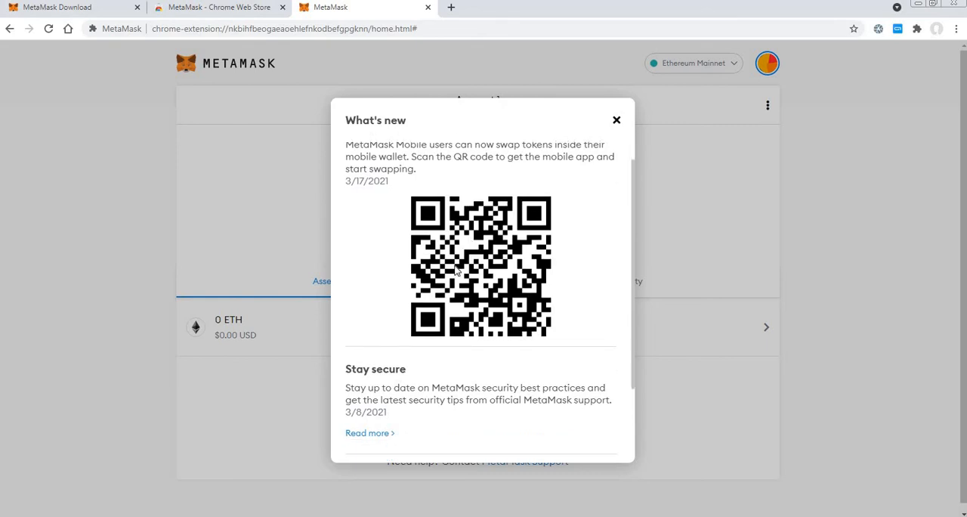
{"action": "left_click", "coordinate": [616, 120]}
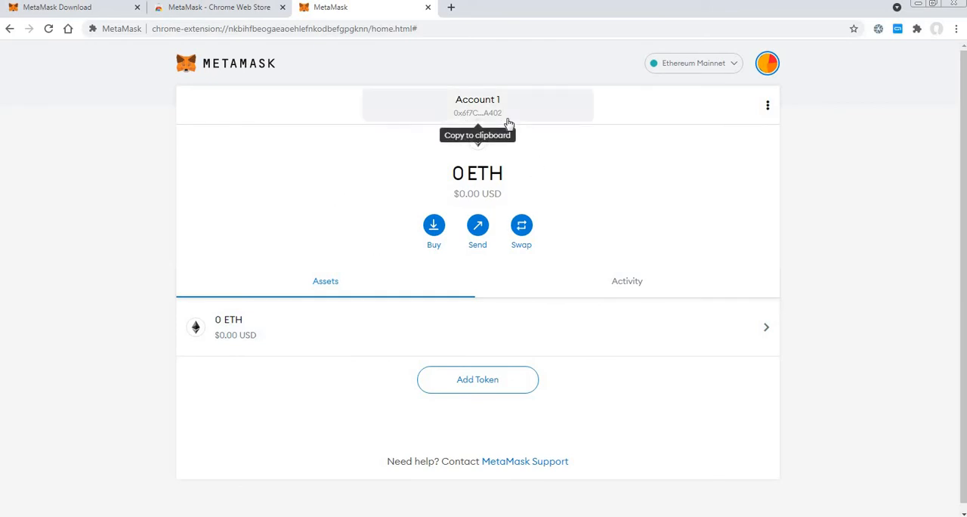
Copy the wallet address of Account 1 to the clipboard.
{"action": "left_click", "coordinate": [768, 107]}
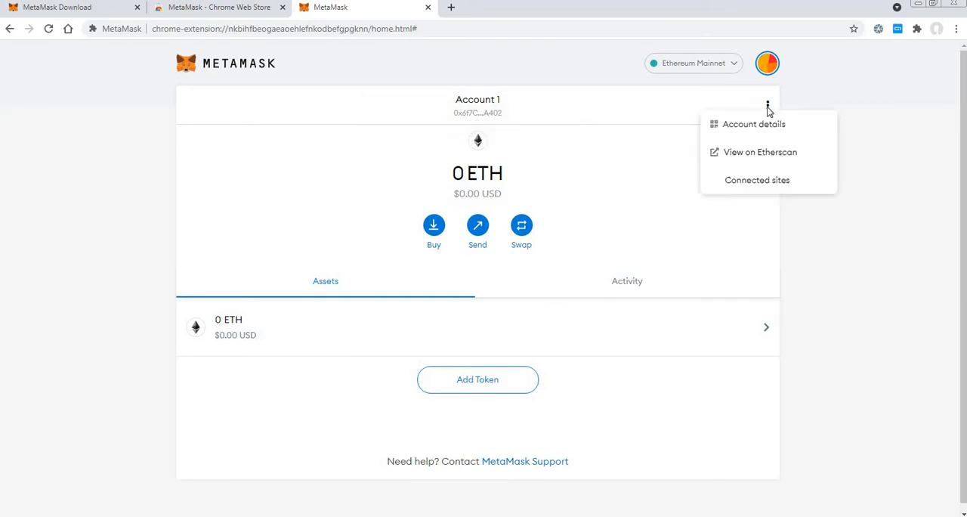
{"action": "left_click", "coordinate": [477, 113]}
{"action": "left_click", "coordinate": [479, 114]}
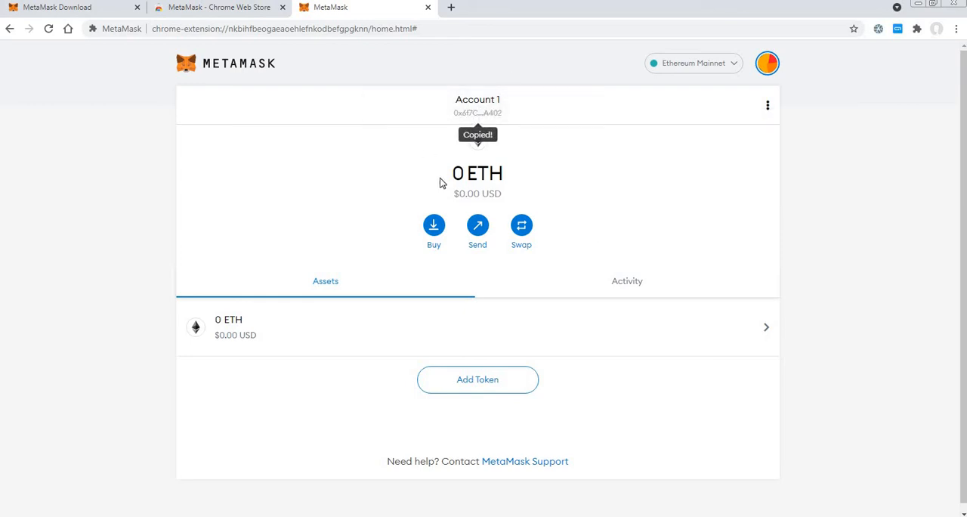
View the ETH asset details and transaction history of Account 1.
{"action": "left_click", "coordinate": [293, 339]}
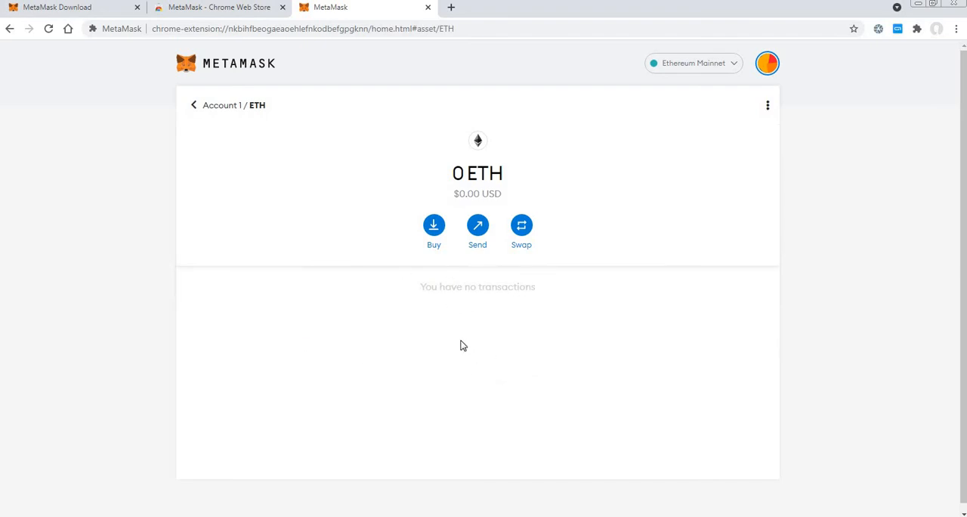
{"action": "left_click", "coordinate": [194, 107]}
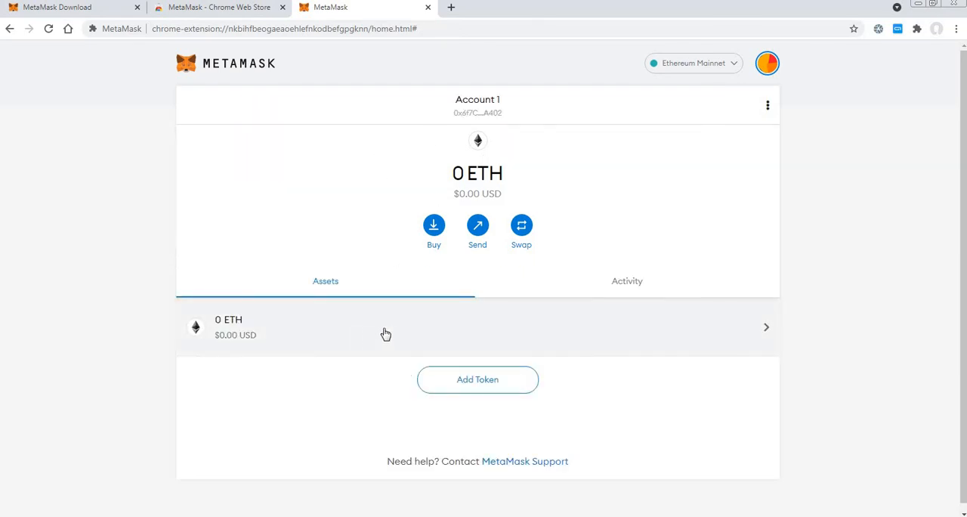
{"action": "left_click", "coordinate": [422, 333]}
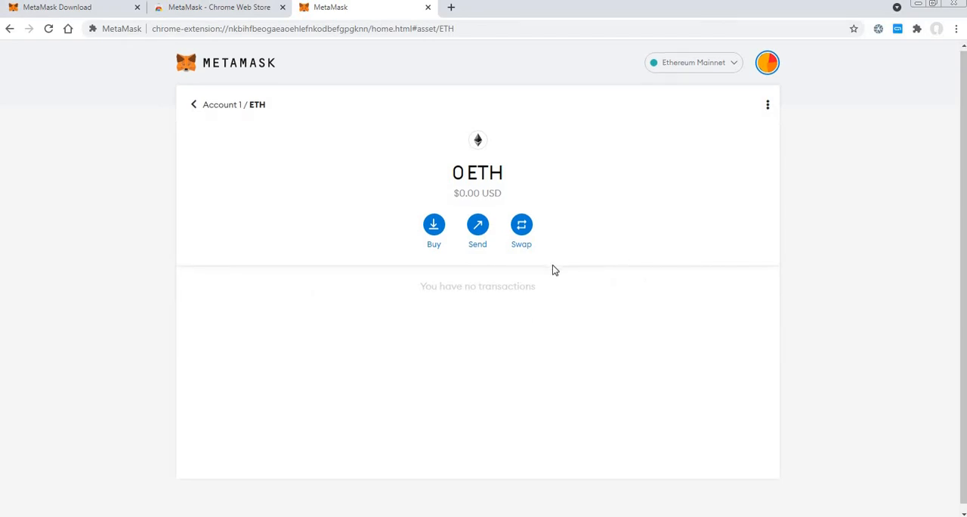
{"action": "scroll", "coordinate": [550, 287], "scroll_direction": "down", "scroll_amount": 1}
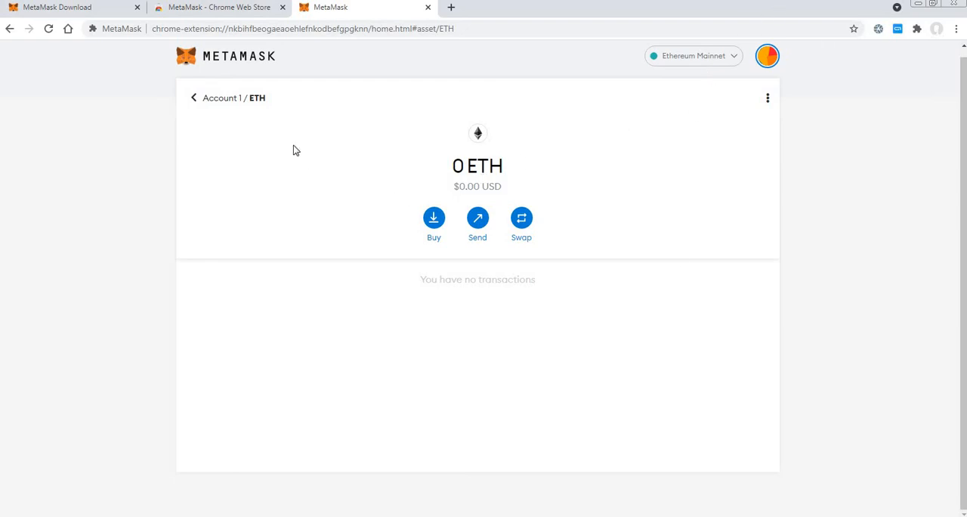
Inspect the wallet's Security & Privacy settings, including the option to reveal the seed phrase, and close the settings.
{"action": "left_click", "coordinate": [770, 62]}
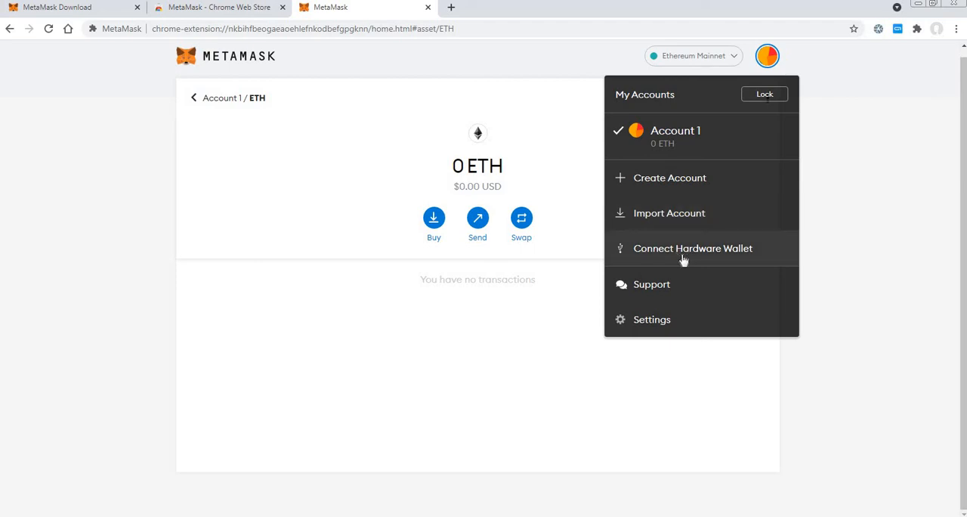
{"action": "left_click", "coordinate": [659, 326]}
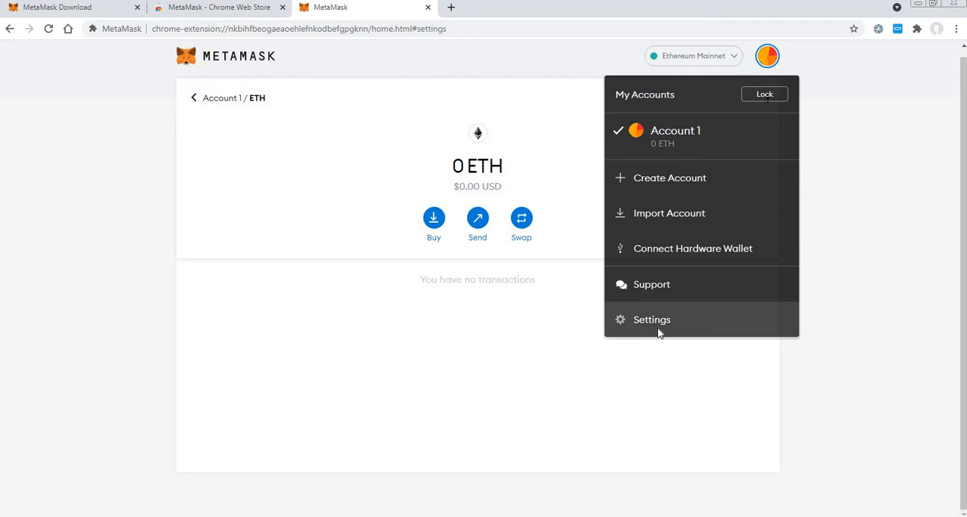
{"action": "scroll", "coordinate": [151, 242], "scroll_direction": "down", "scroll_amount": 1}
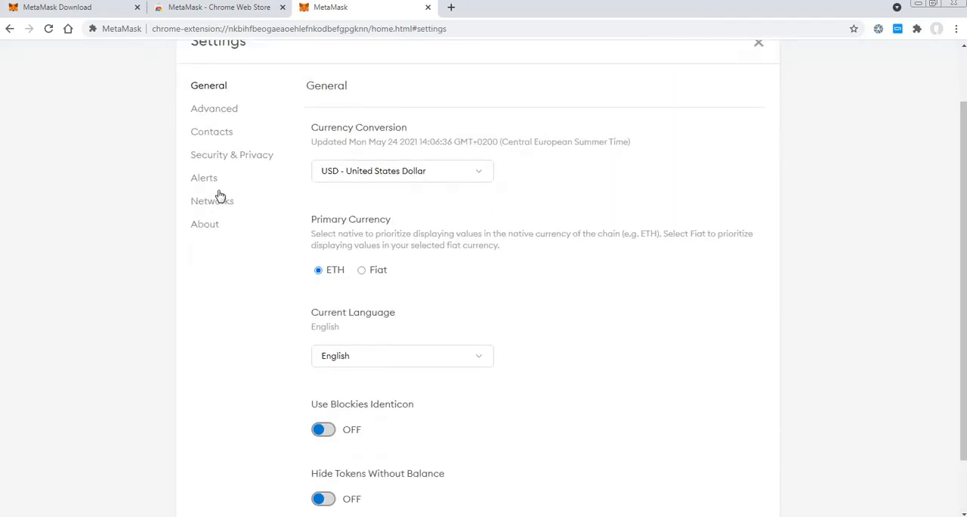
{"action": "left_click", "coordinate": [220, 159]}
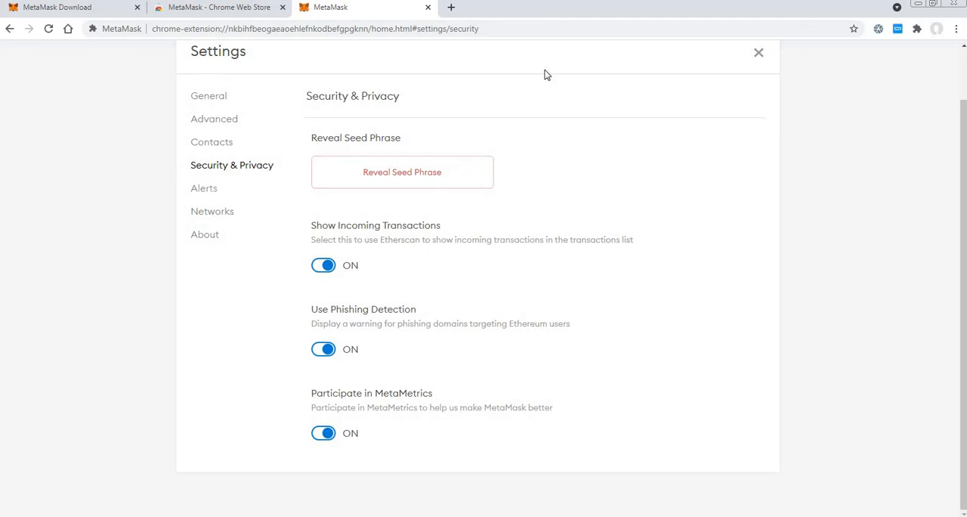
{"action": "left_click", "coordinate": [758, 55]}
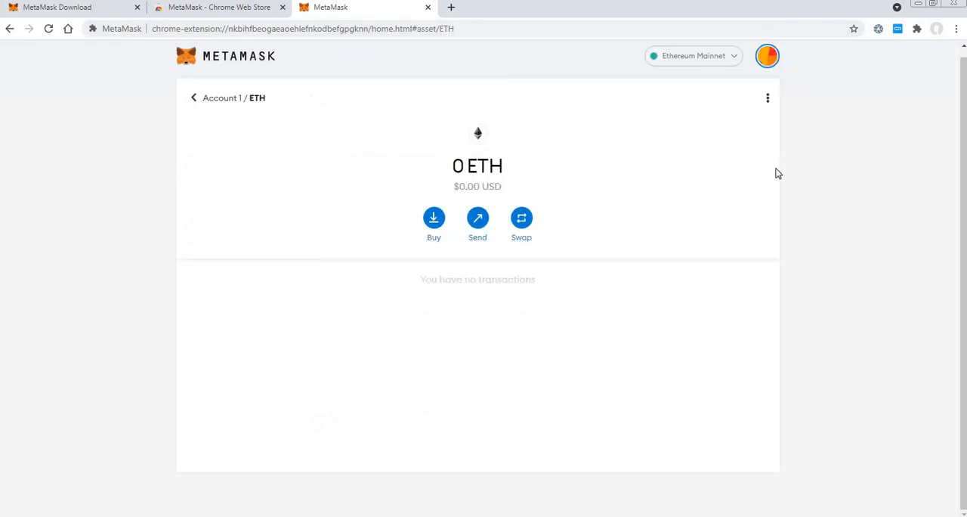
Revisit where the seed phrase can be revealed in Security & Privacy, and return to the Account 1 overview.
{"action": "left_click", "coordinate": [767, 59]}
{"action": "left_click", "coordinate": [652, 319]}
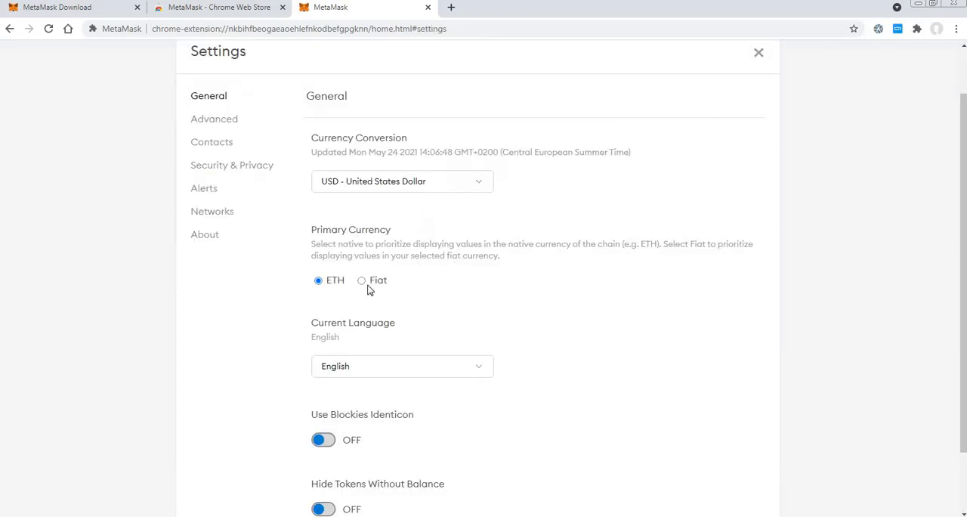
{"action": "left_click", "coordinate": [211, 167]}
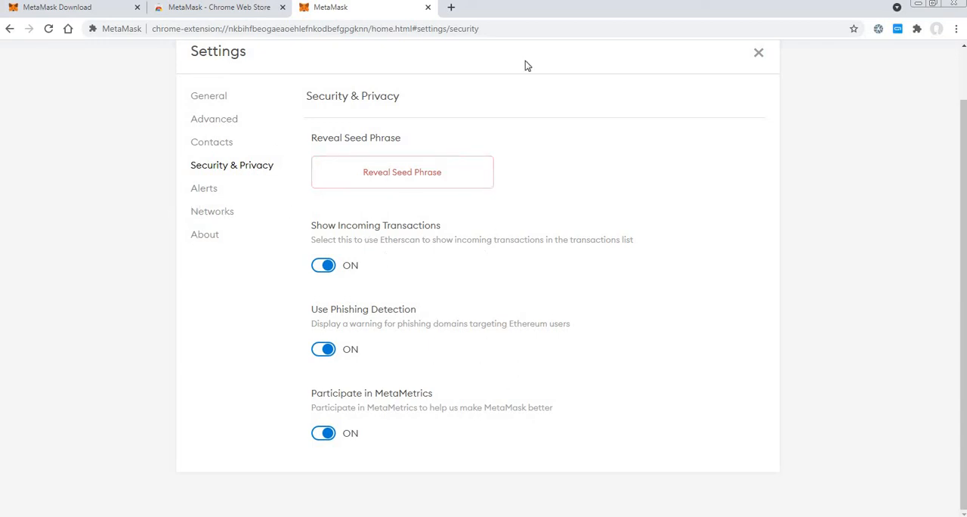
{"action": "left_click", "coordinate": [759, 53]}
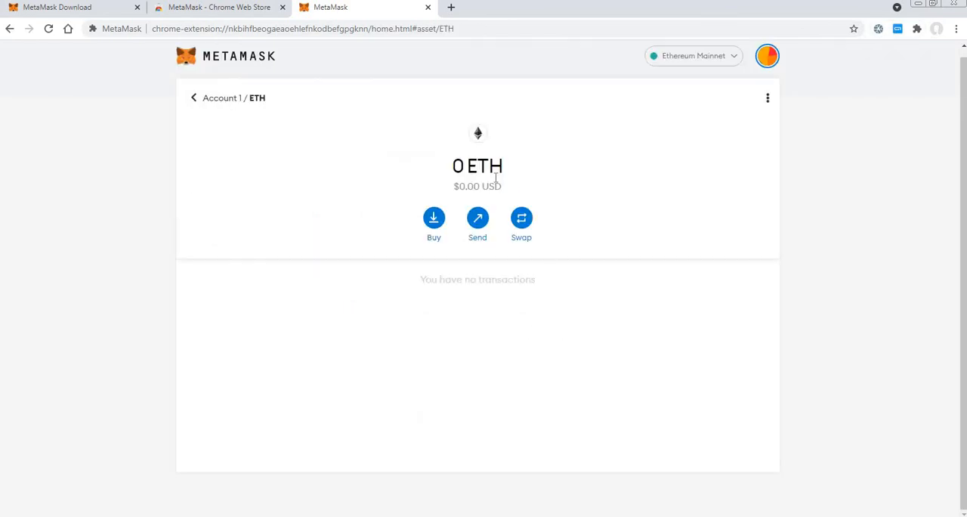
{"action": "left_click", "coordinate": [194, 99]}
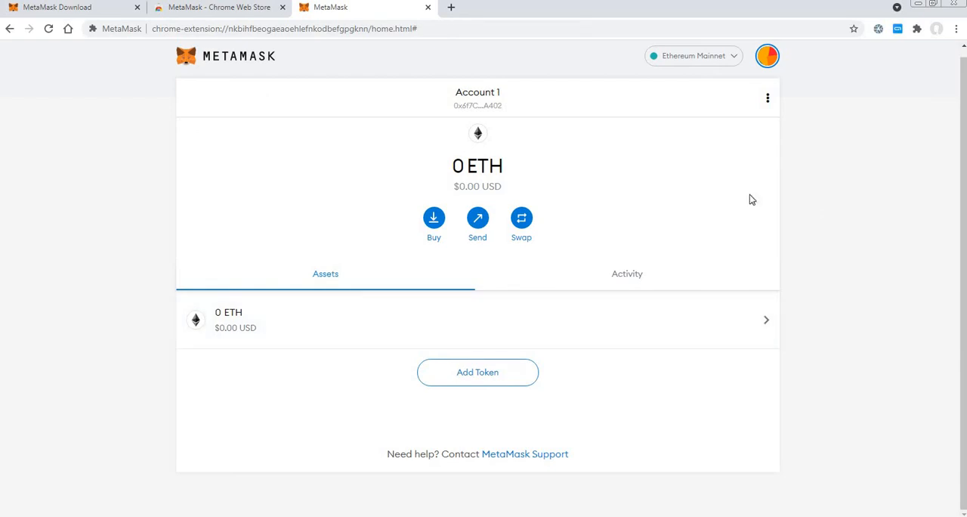